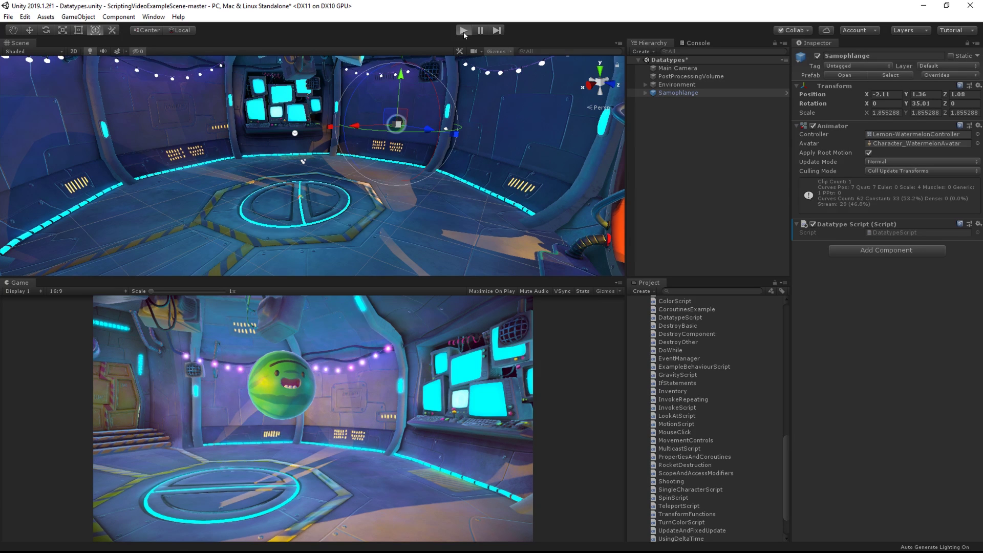
- Play the watermelon scene in Unity to test DatatypeScript
click(464, 33)
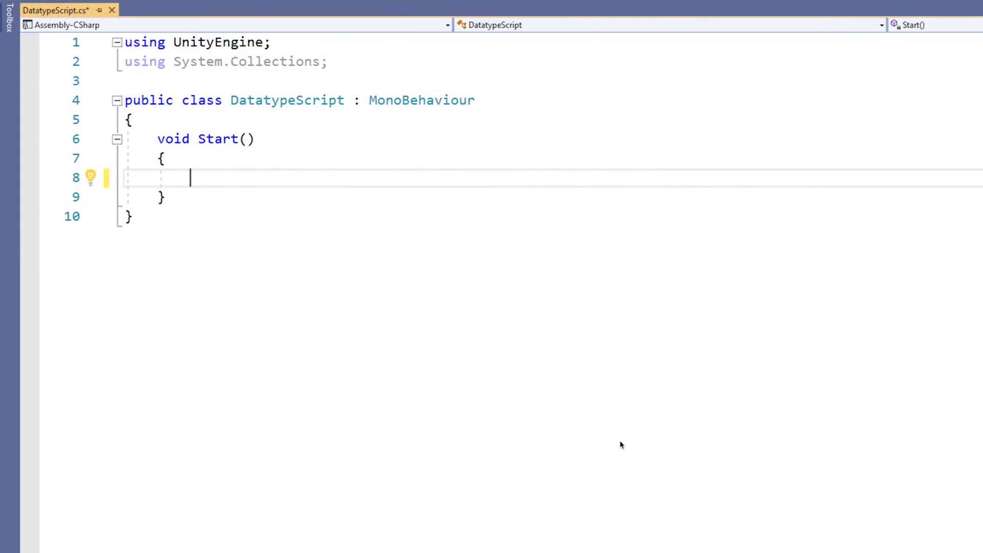
- Write 'Transform tran = transform;' and 'tran.position = new Vector3(0, 2, 0);' in Start(), then save
text(Transfor)
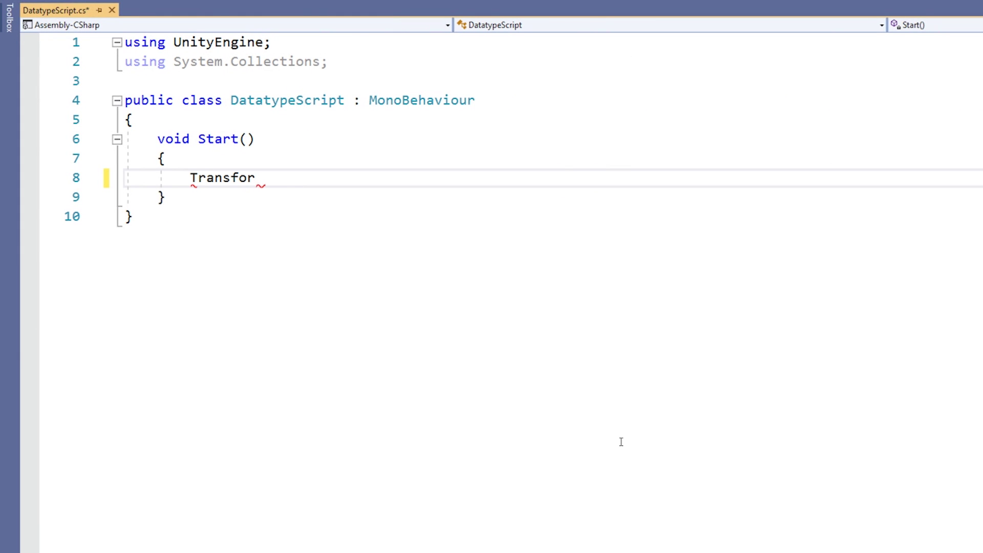
text(m tran = tran)
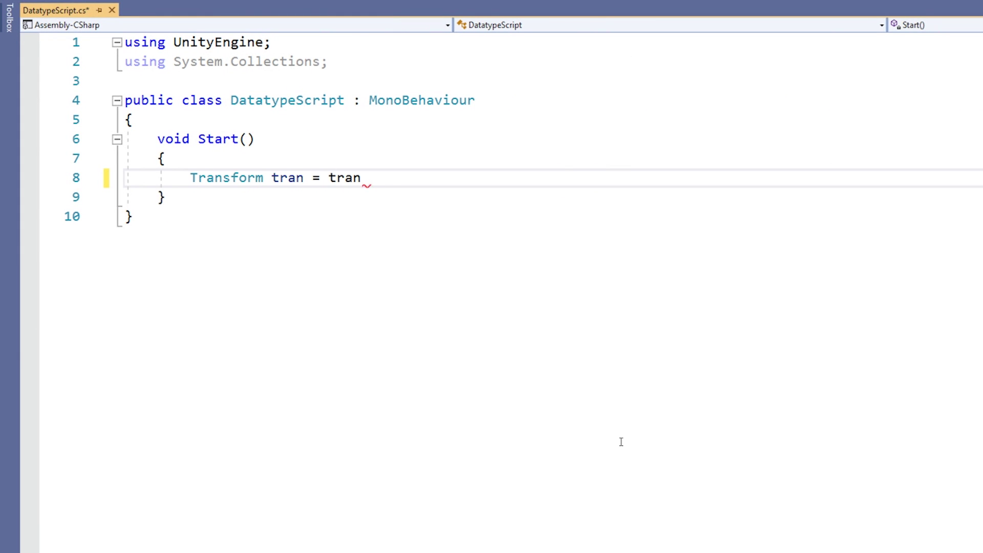
text(sform;)
key(Return)
key(Tab)
key(Tab)
text(tr)
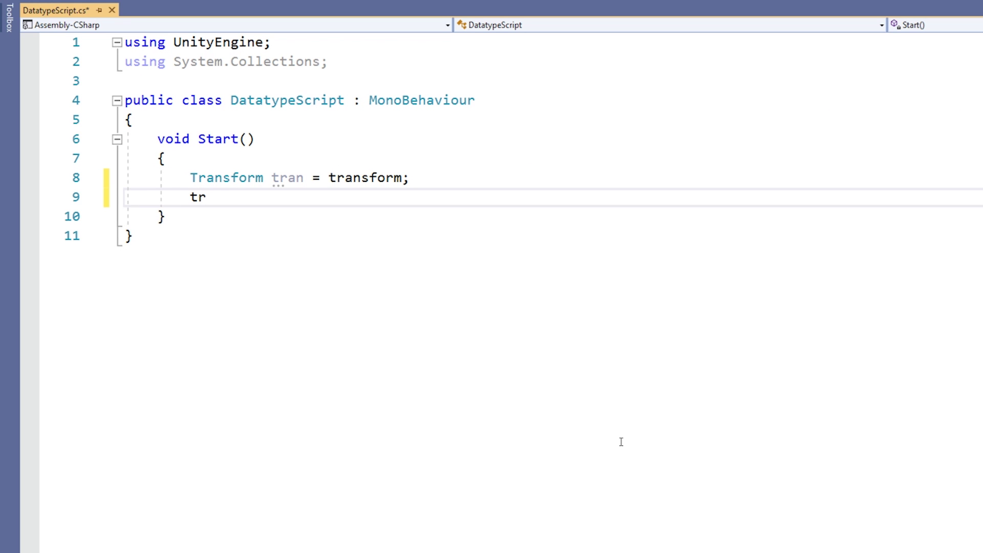
text(an.position = n)
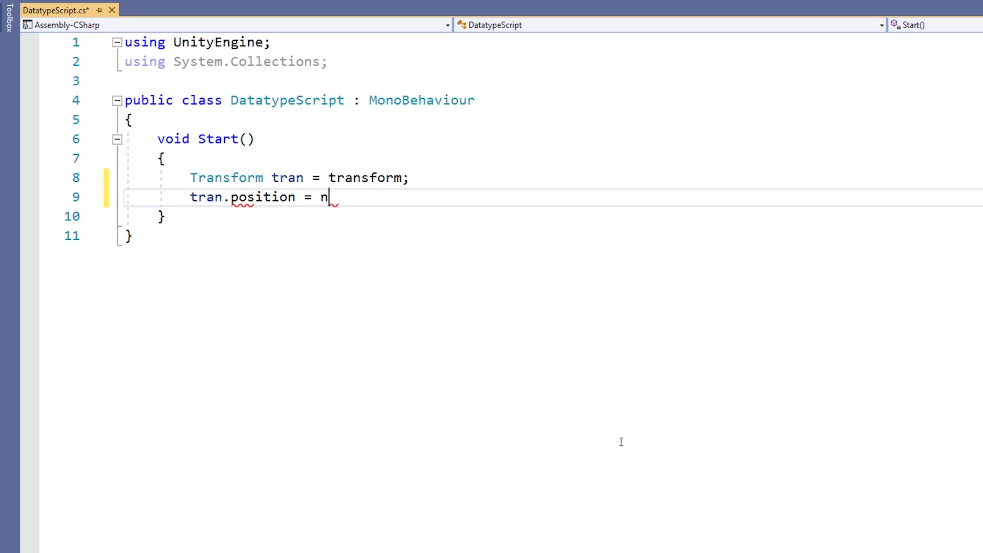
text(ew Vector3(0)
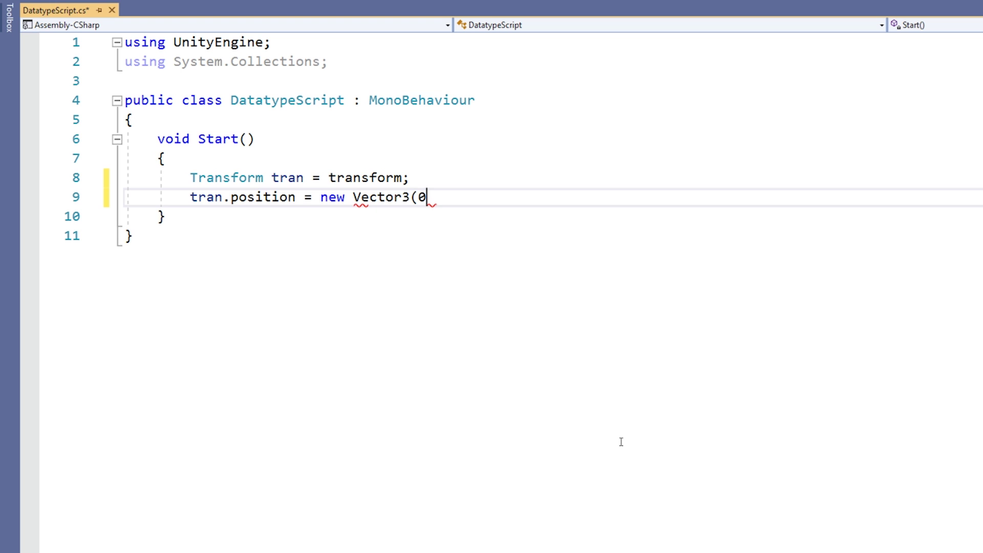
text(, 2, 0))
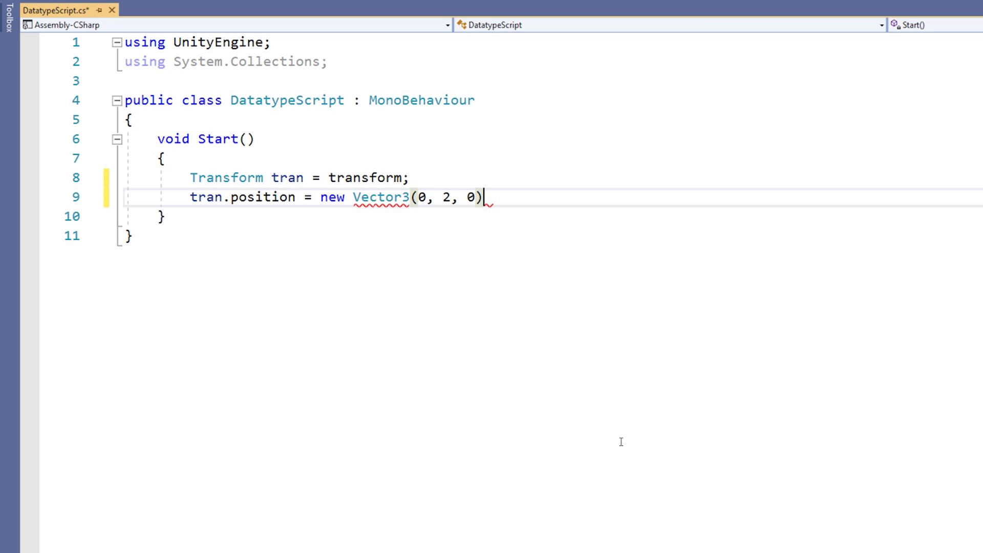
text(;)
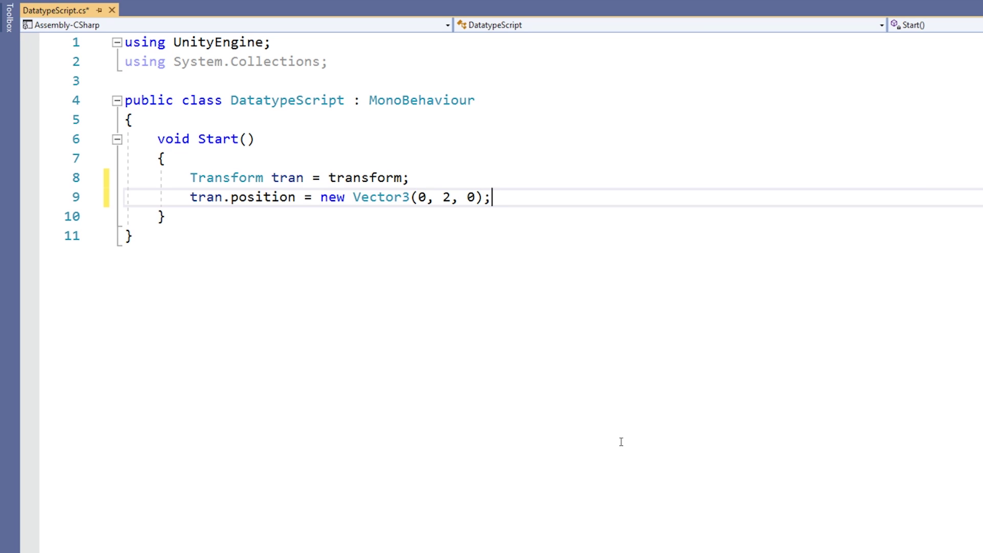
key(ctrl+s)
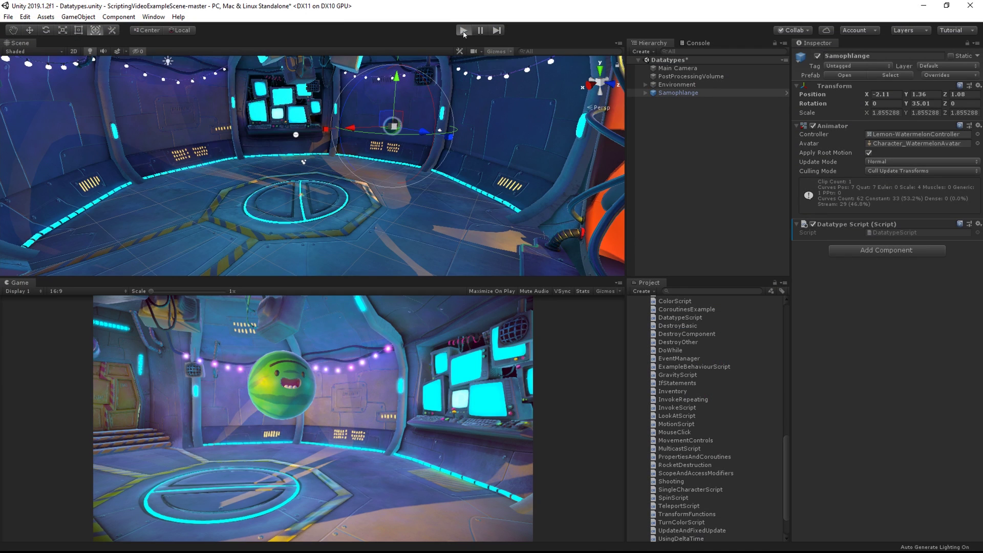
- Play the scene to watch Samophlange move to (0, 2, 0), then stop playback
click(463, 31)
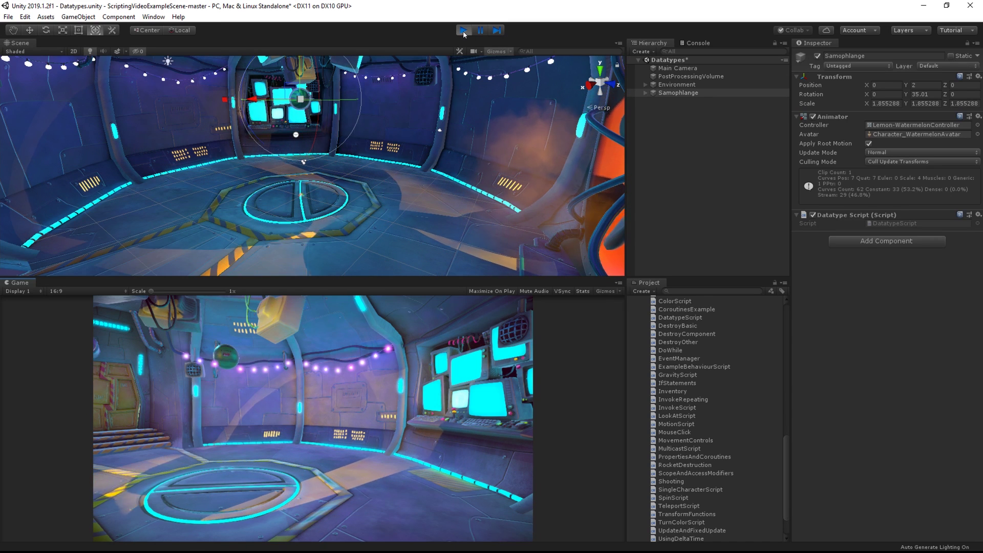
click(464, 31)
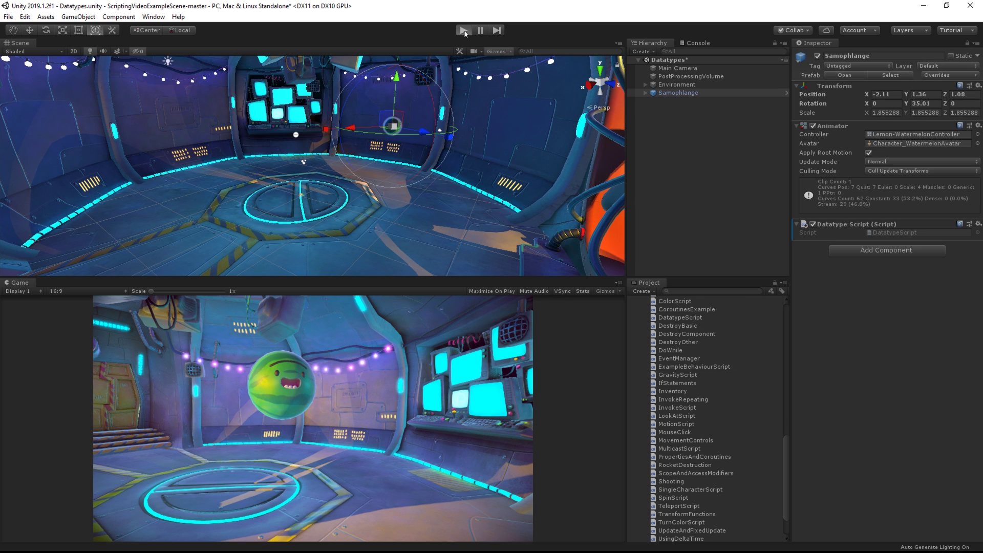